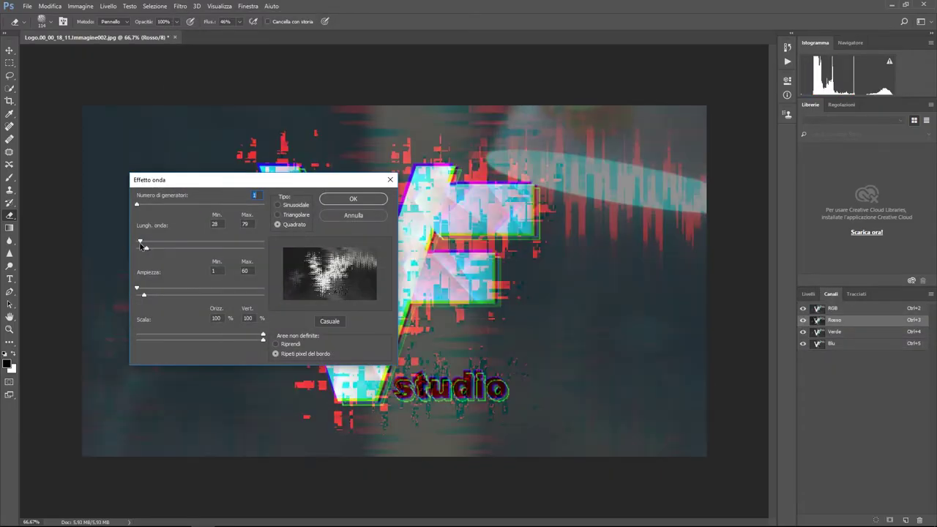
# Lower the Square wave's minimum wavelength on the logo's red channel and apply it
pyautogui.moveTo(141, 246); pyautogui.dragTo(138, 246)
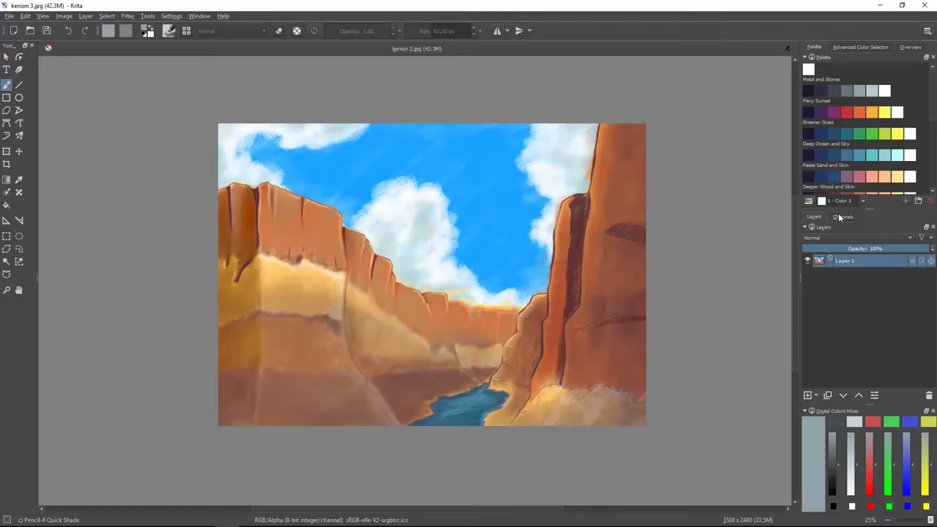
# Check the canyon painting's Blue, Green, Red and Alpha channels, then return to its layer list
pyautogui.click(842, 217)
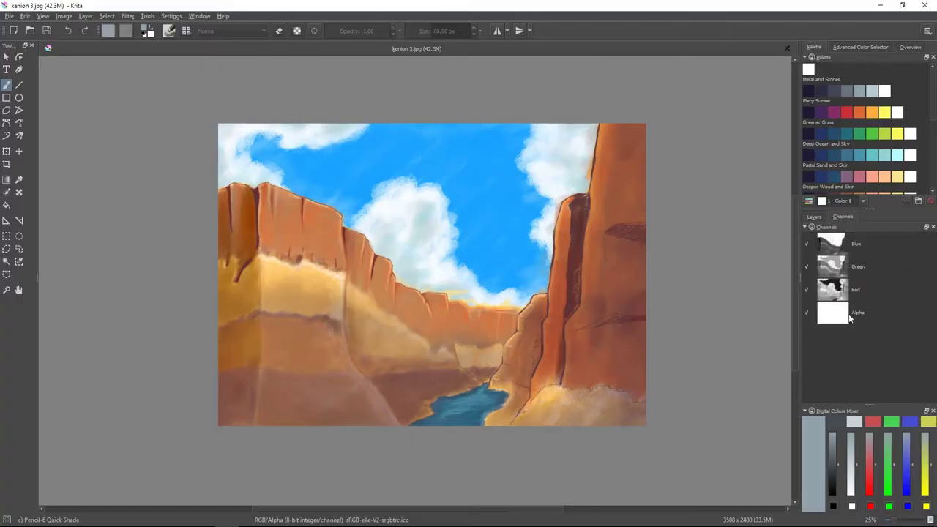
pyautogui.click(813, 217)
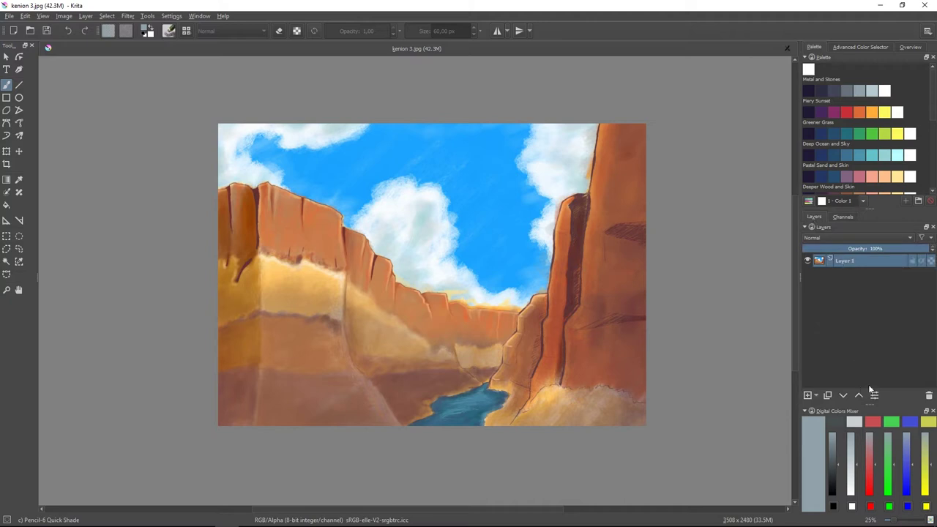
# Duplicate the canyon layer, rename copies 'red' and 'green', and keep 'red' to Red and Alpha channels
pyautogui.click(827, 395)
pyautogui.click(827, 395)
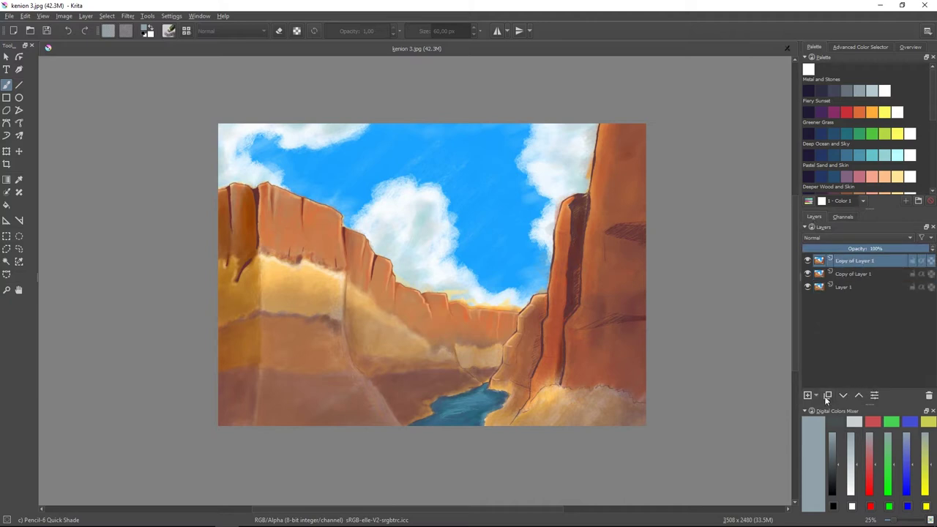
pyautogui.doubleClick(849, 286)
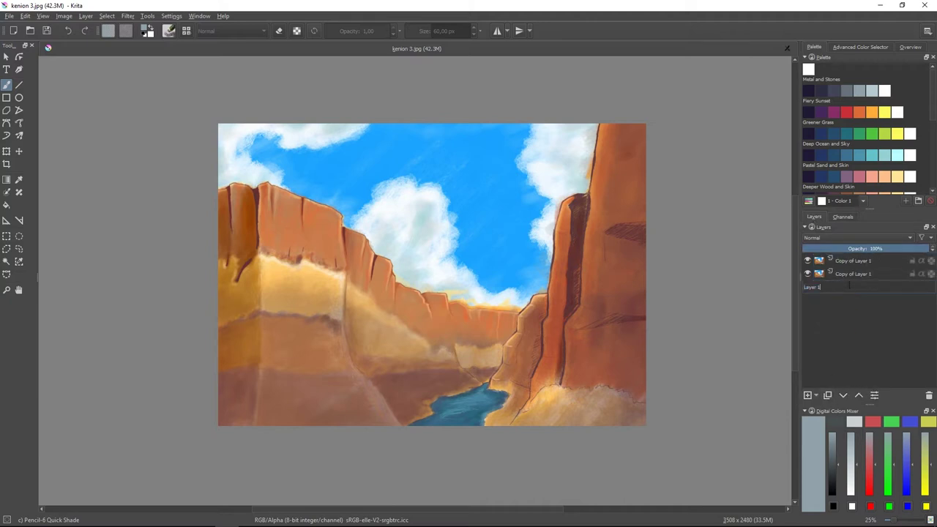
pyautogui.write('red')
pyautogui.press('Return')
pyautogui.doubleClick(862, 277)
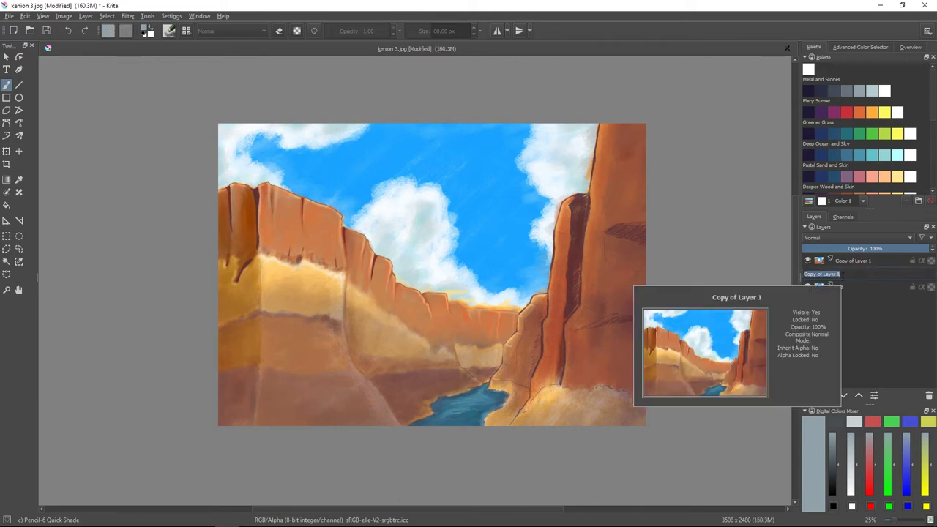
pyautogui.write('gre')
pyautogui.write('en')
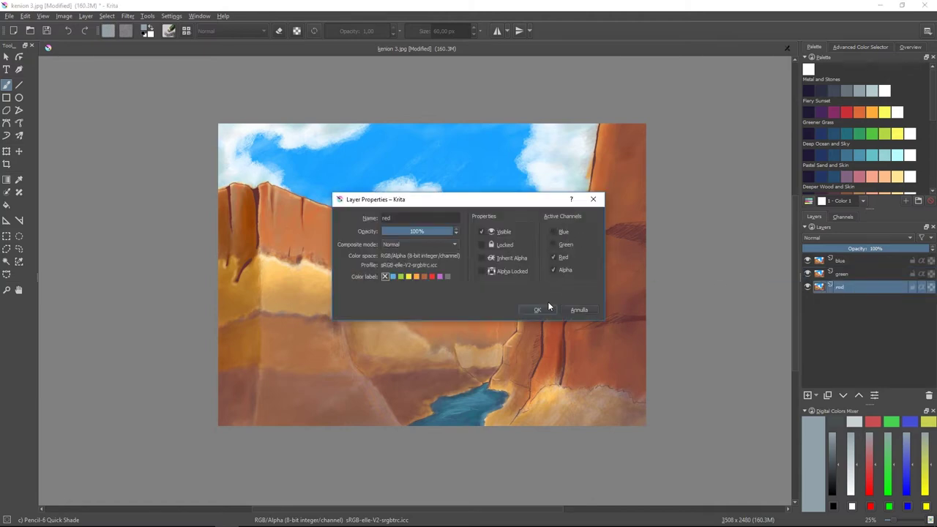
pyautogui.click(538, 310)
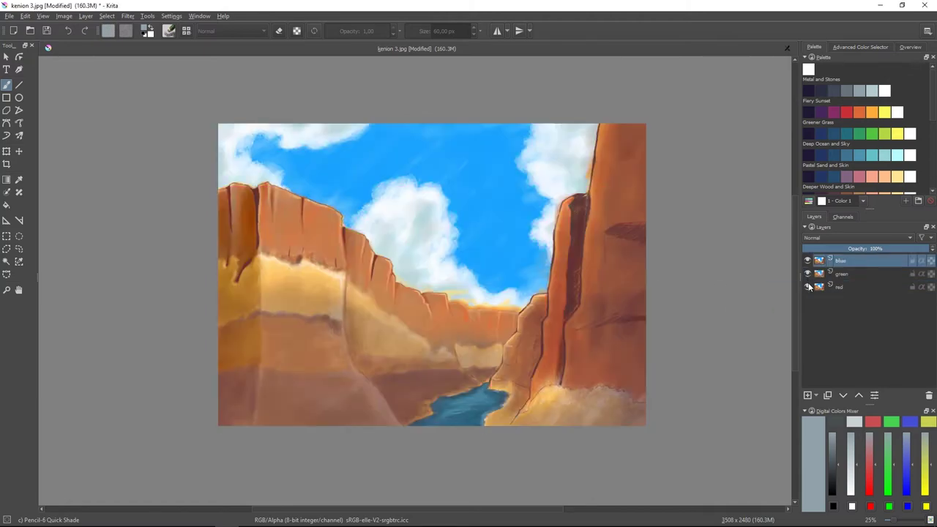
# Nudge the red layer a few pixels left and the green layer slightly out of alignment
pyautogui.click(808, 286)
pyautogui.click(808, 286)
pyautogui.click(854, 275)
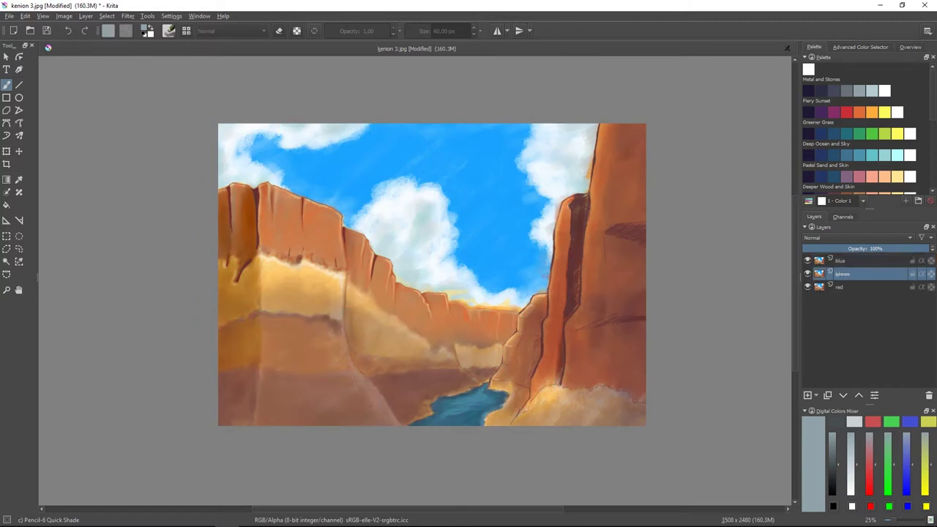
pyautogui.click(19, 151)
pyautogui.click(845, 288)
pyautogui.moveTo(496, 287); pyautogui.dragTo(495, 287)
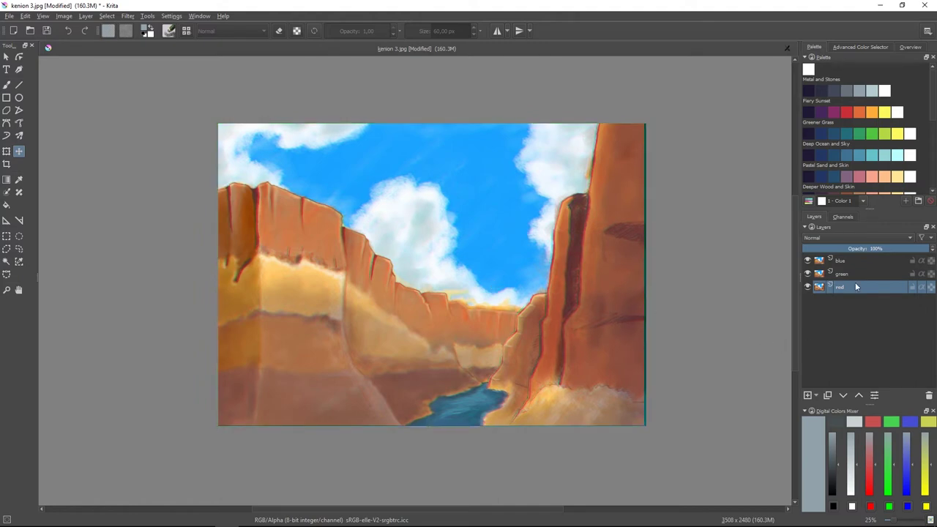
pyautogui.click(853, 275)
pyautogui.moveTo(570, 290); pyautogui.dragTo(570, 290)
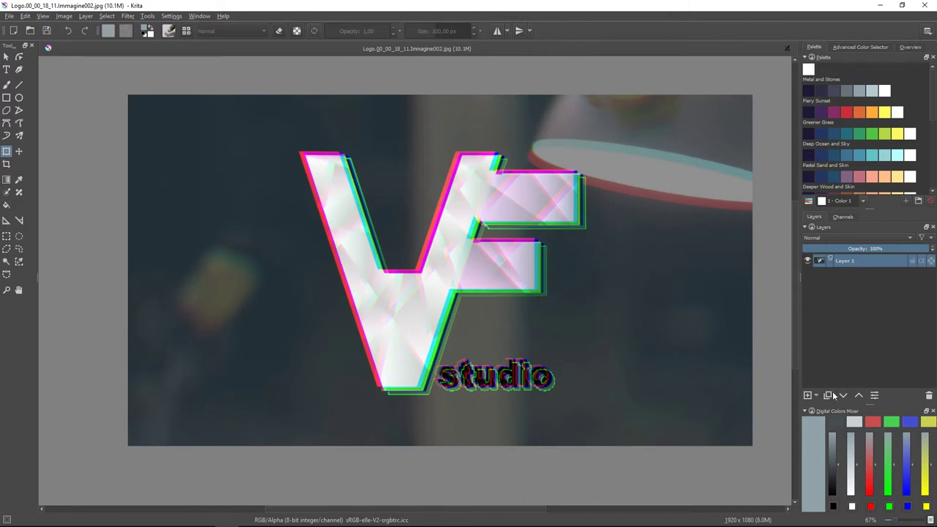
# Duplicate the VF studio logo layer into extra copies and select the Red copy
pyautogui.click(829, 396)
pyautogui.click(829, 395)
pyautogui.click(829, 396)
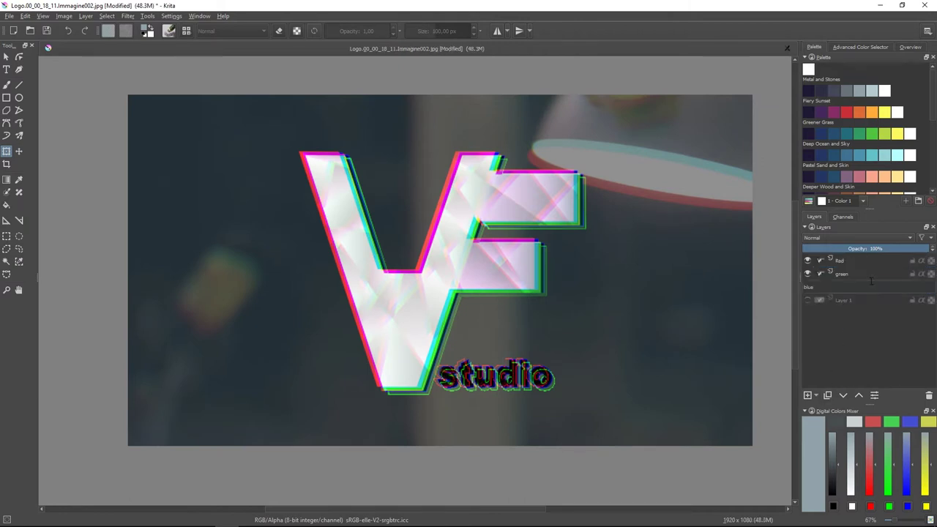
pyautogui.click(856, 264)
# Uncheck the Green channel in the Red layer's properties, then bring up the green layer's options
pyautogui.rightClick(856, 261)
pyautogui.click(863, 268)
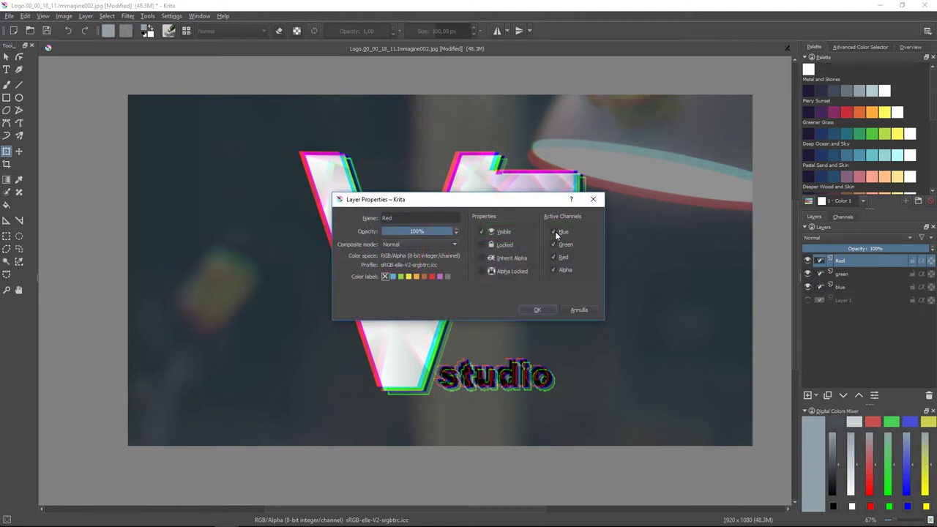
pyautogui.click(554, 245)
pyautogui.click(538, 309)
pyautogui.click(841, 274)
pyautogui.rightClick(842, 274)
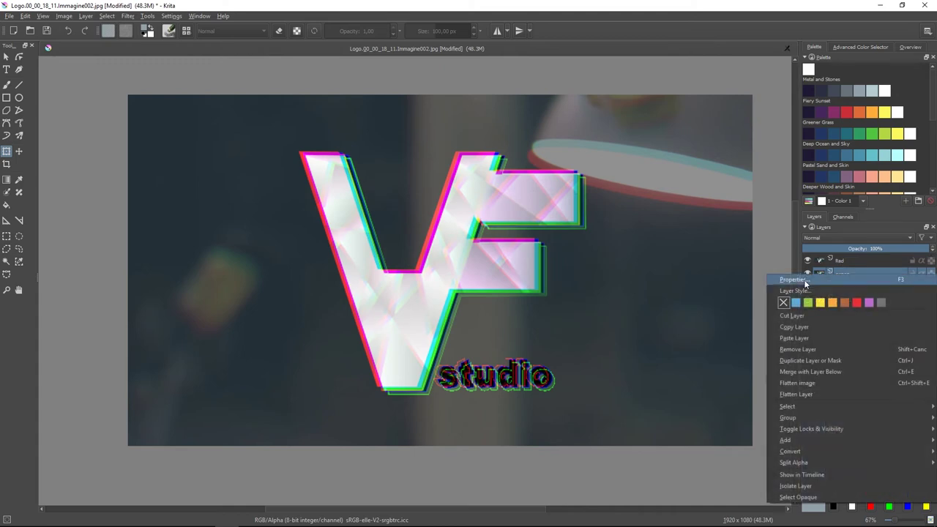
# Apply G'MIC's Artistic > Cubism to the Red layer with higher density and 7.60 thickness
pyautogui.click(853, 282)
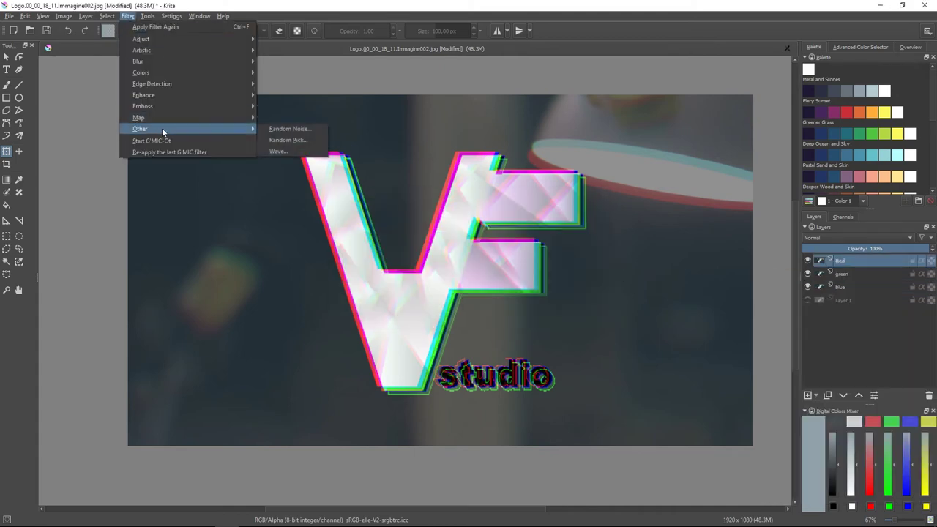
pyautogui.click(167, 140)
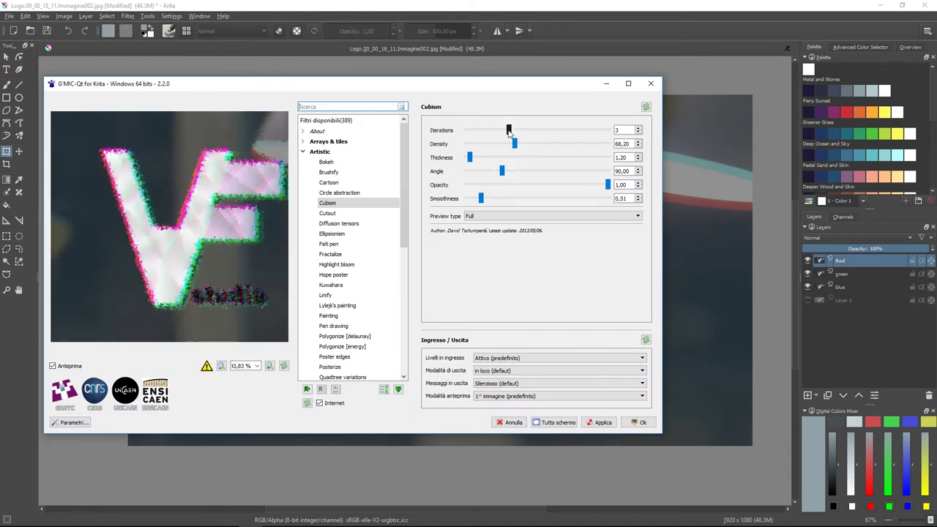
pyautogui.moveTo(514, 144); pyautogui.dragTo(564, 144)
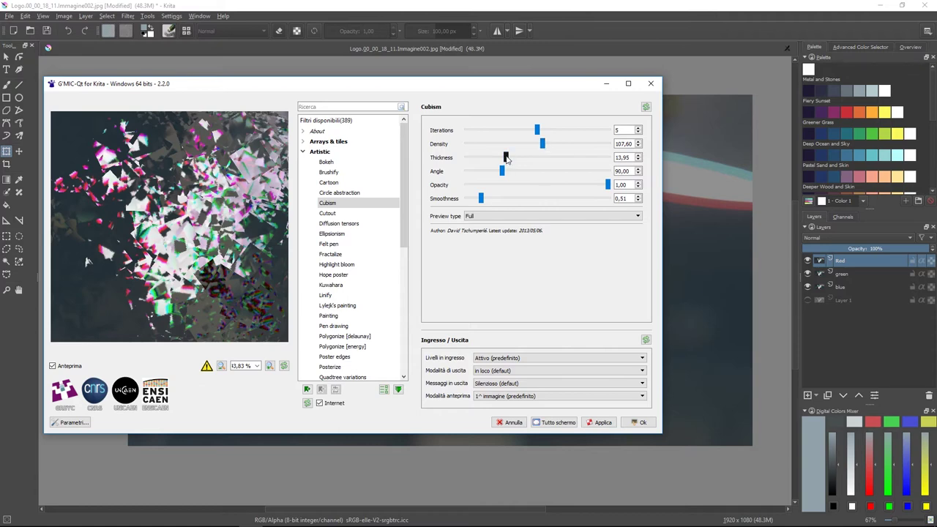
pyautogui.moveTo(505, 158); pyautogui.dragTo(494, 160)
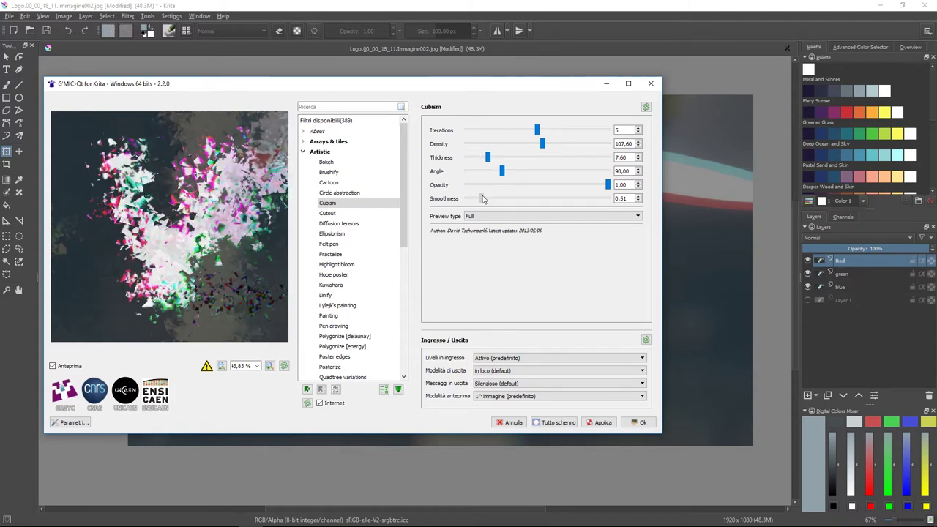
pyautogui.press('Return')
# Apply G'MIC Ripple to the Red layer: amplitude 51.8, bandwidth 6.98, angle 90, offset 36.5
pyautogui.scroll(-1, 628, 315)
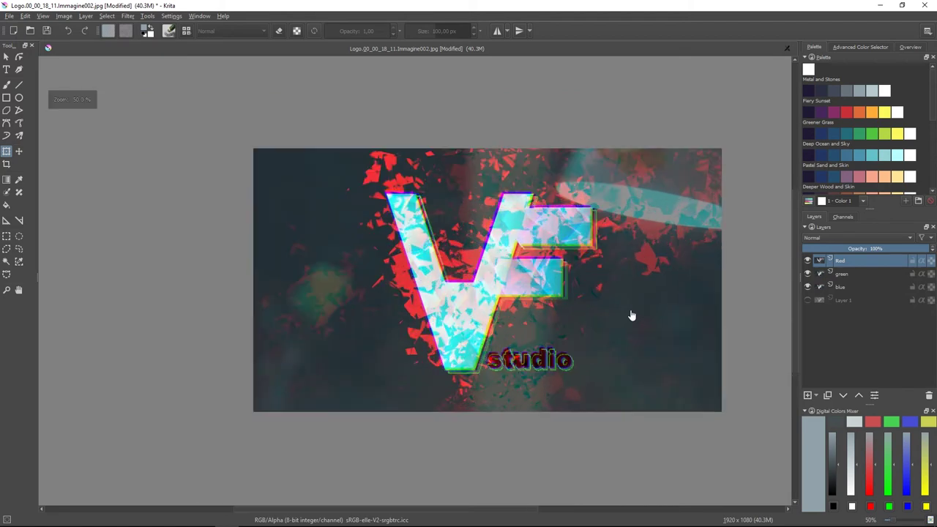
pyautogui.click(840, 274)
pyautogui.hotkey('alt', 'r')
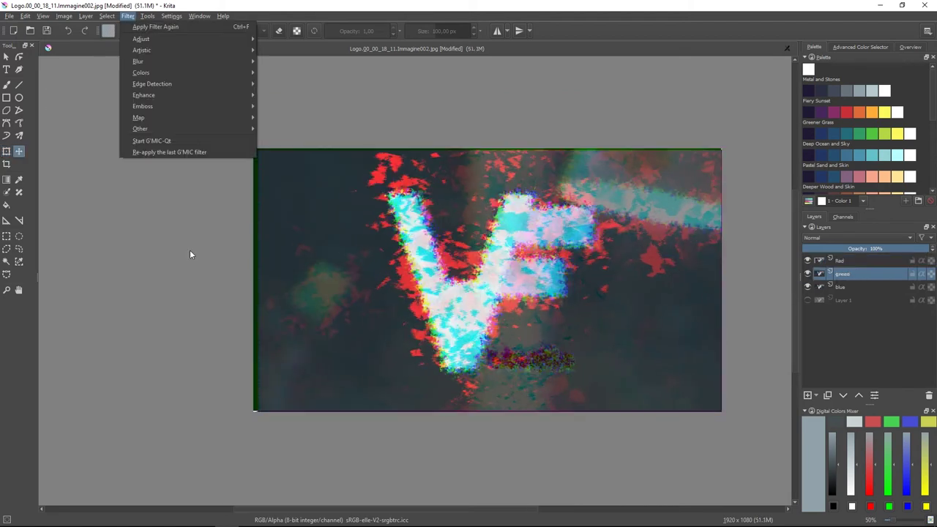
pyautogui.click(252, 516)
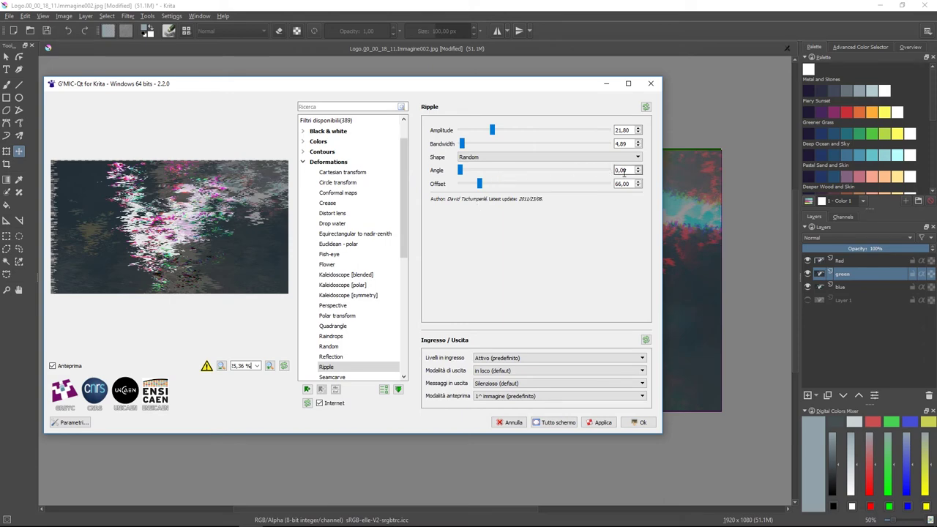
pyautogui.moveTo(492, 130); pyautogui.dragTo(488, 132)
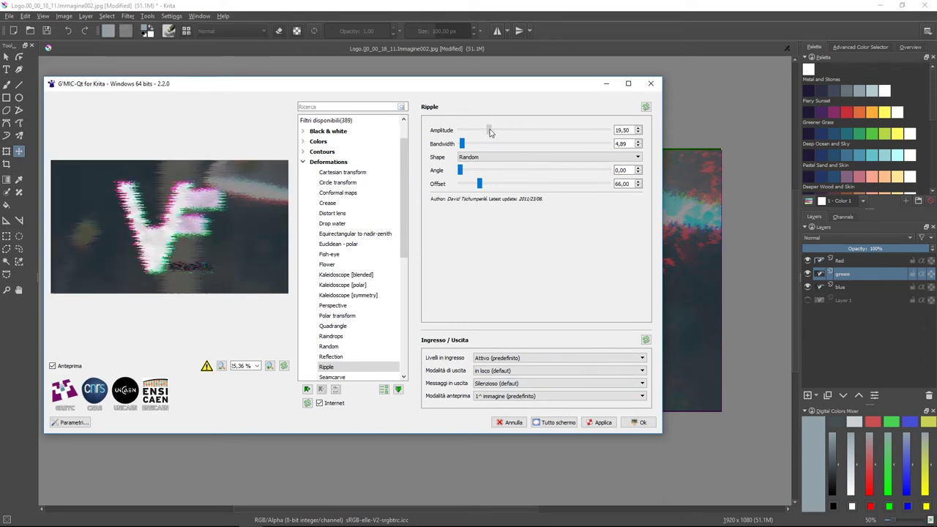
pyautogui.moveTo(489, 131)
pyautogui.mouseDown()
pyautogui.moveTo(505, 134)
pyautogui.moveTo(462, 145)
pyautogui.moveTo(489, 132)
pyautogui.mouseUp()
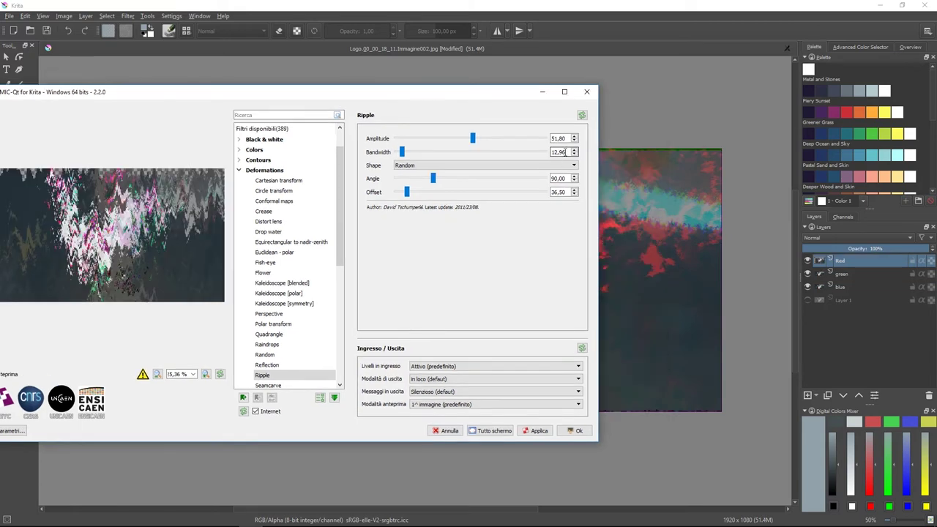
pyautogui.doubleClick(565, 152)
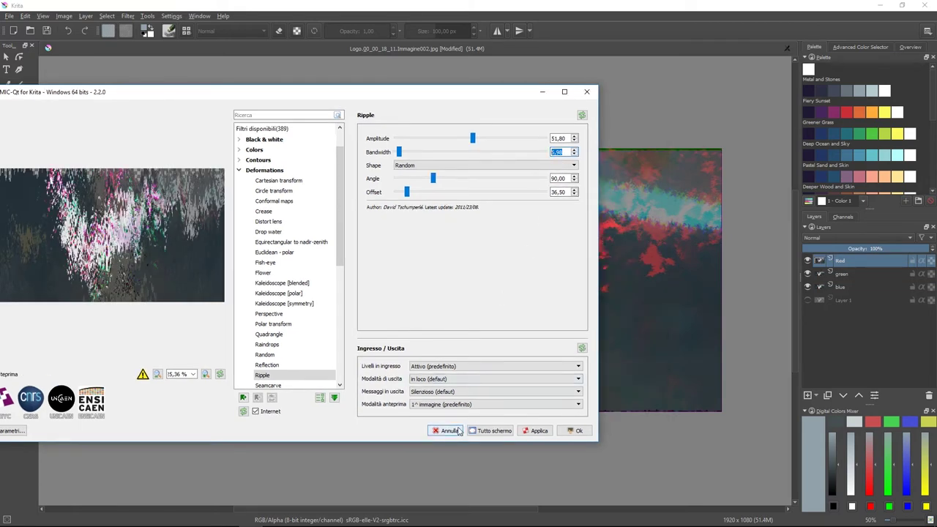
pyautogui.click(540, 431)
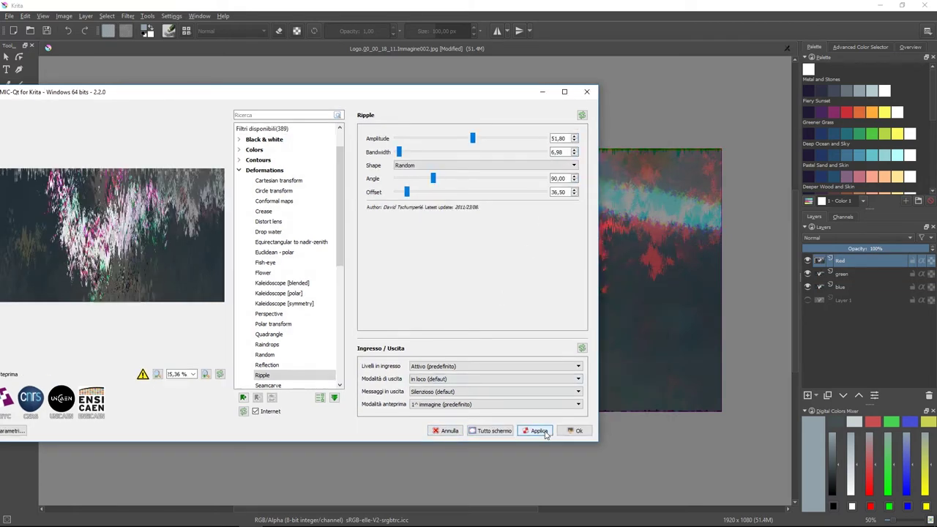
pyautogui.moveTo(513, 95); pyautogui.dragTo(471, 97)
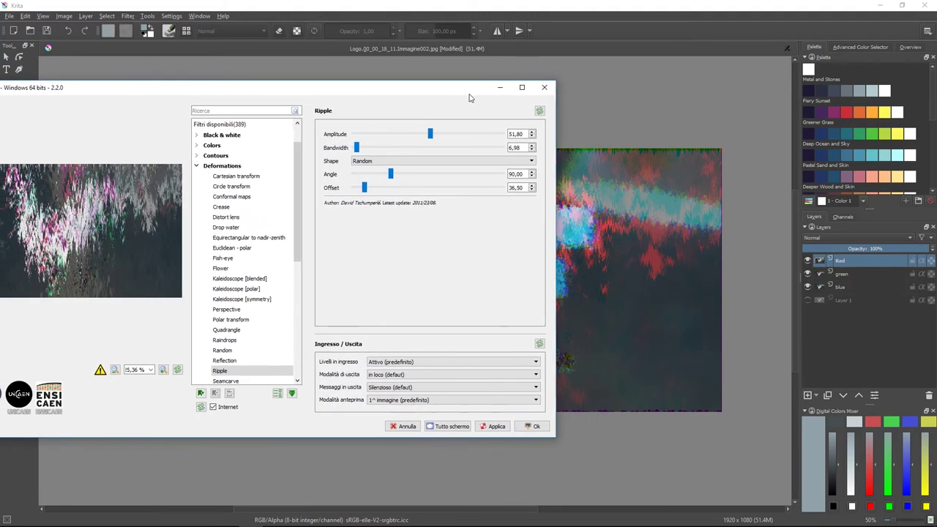
pyautogui.click(544, 87)
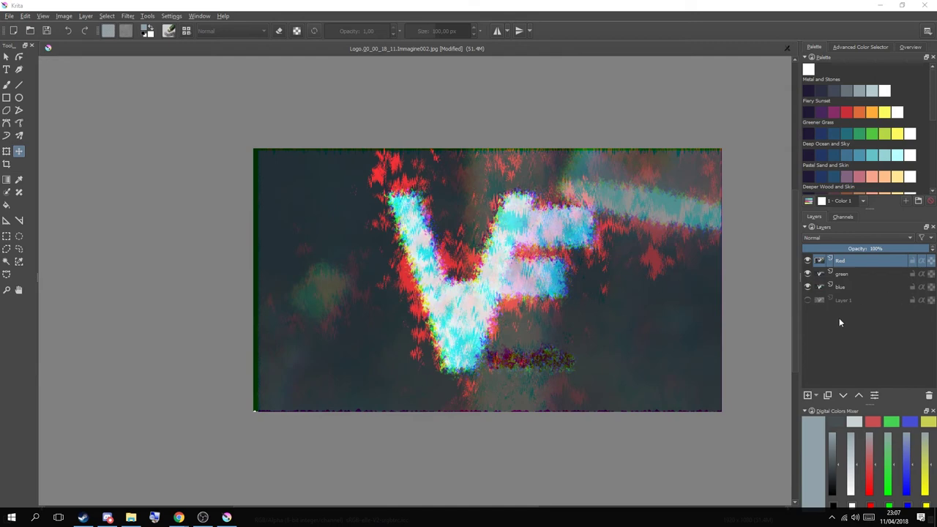
# Select the Red, green and blue layers together and merge them into 'blue Merged'
pyautogui.click(852, 274)
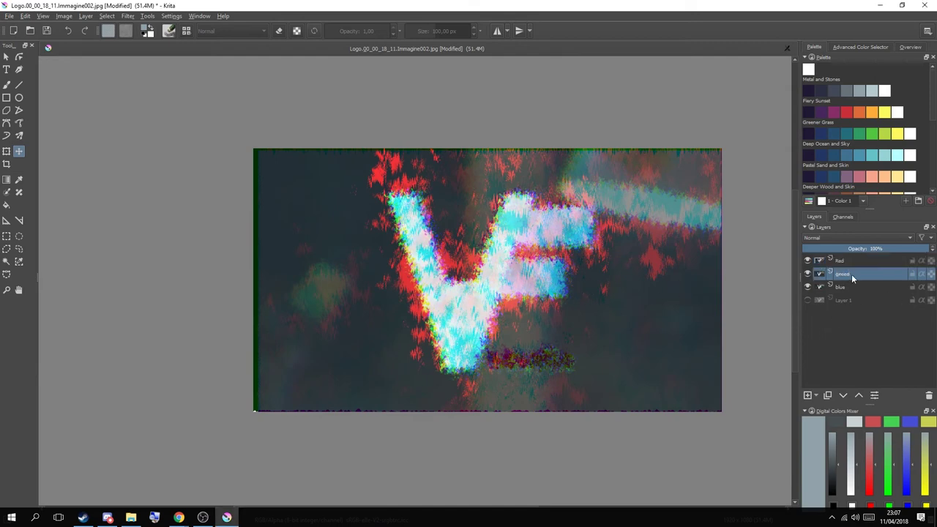
pyautogui.click(851, 285)
pyautogui.click(847, 262)
pyautogui.keyDown('shift'); pyautogui.click(846, 285); pyautogui.keyUp('shift')
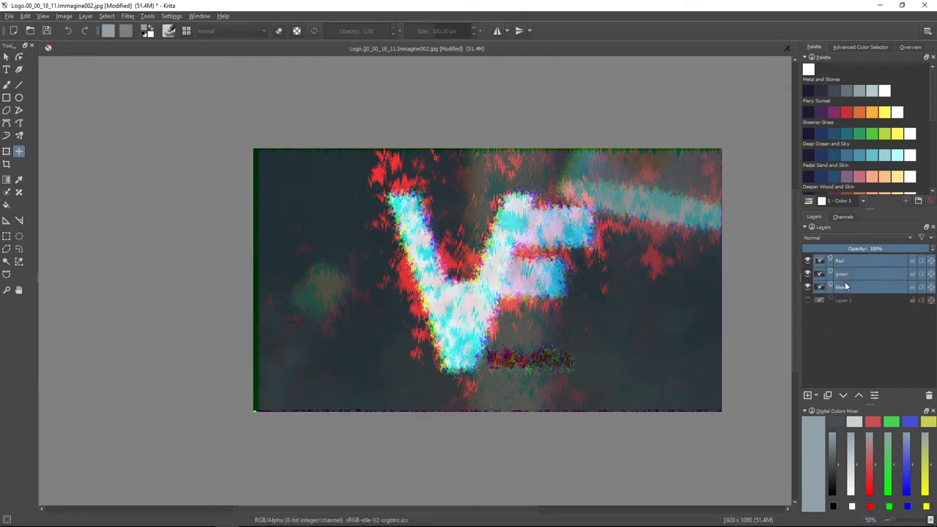
pyautogui.rightClick(846, 267)
pyautogui.click(828, 353)
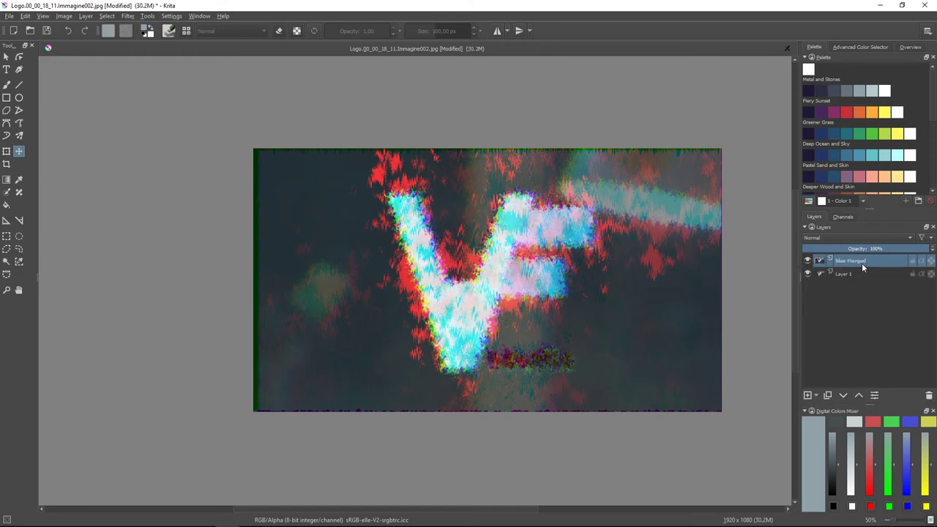
# Try 40% and 52% opacity on the merged layer, then undo back to full opacity
pyautogui.scroll(1, 552, 295)
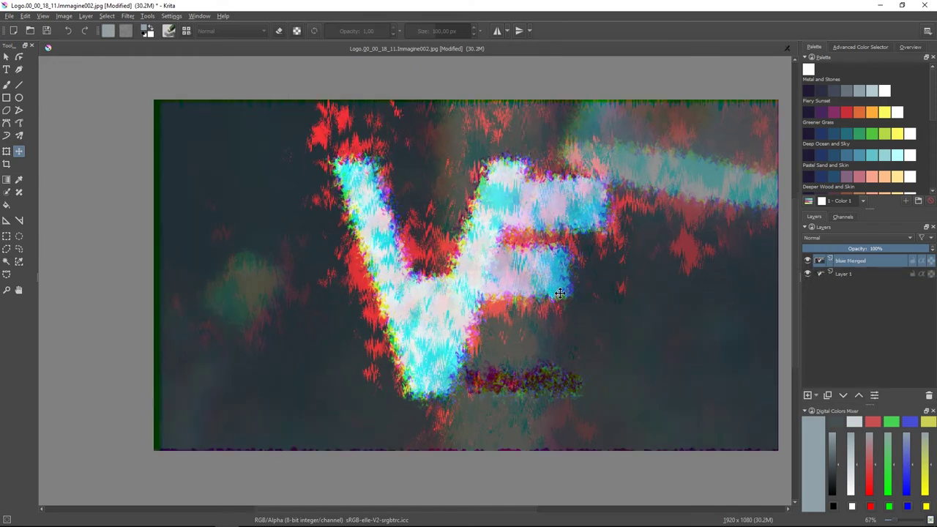
pyautogui.click(853, 249)
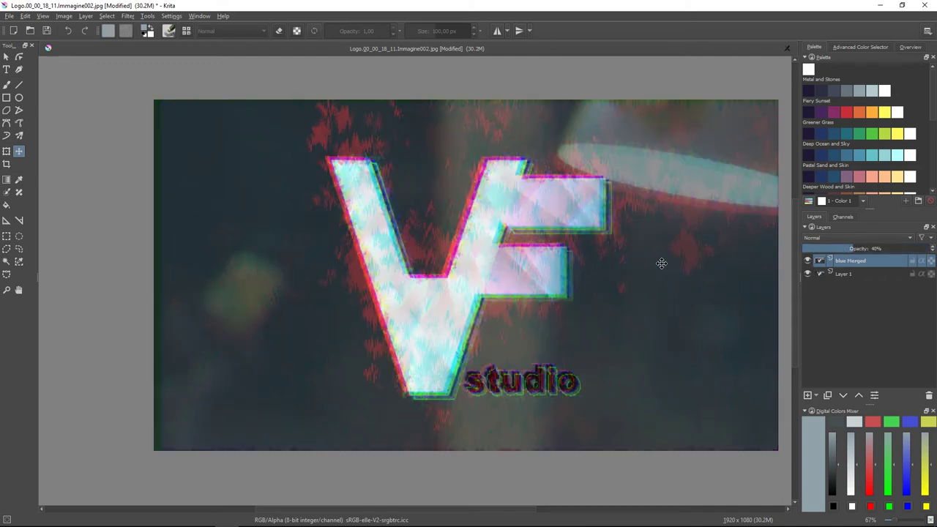
pyautogui.click(869, 248)
pyautogui.hotkey('ctrl', 'z')
pyautogui.hotkey('ctrl', 'z')
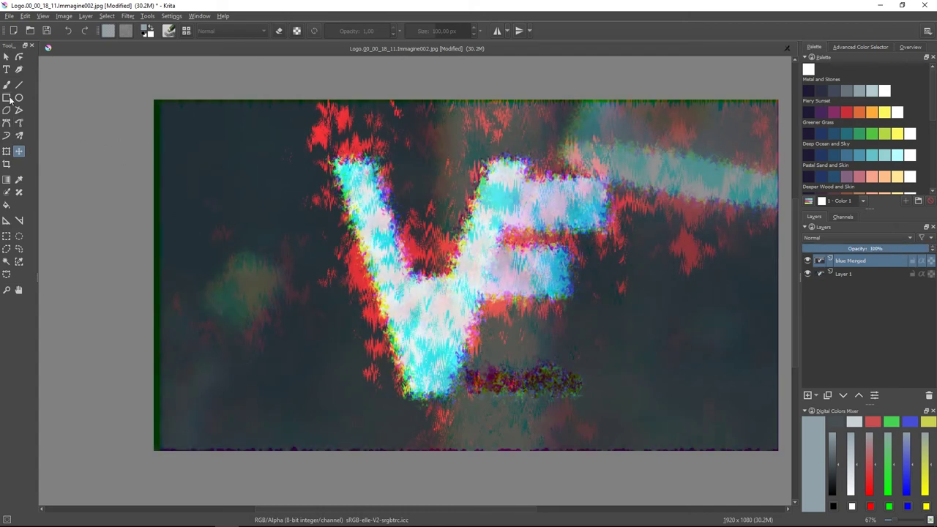
# Choose the y) Texture Noise brush preset for the freehand brush
pyautogui.click(7, 84)
pyautogui.rightClick(302, 208)
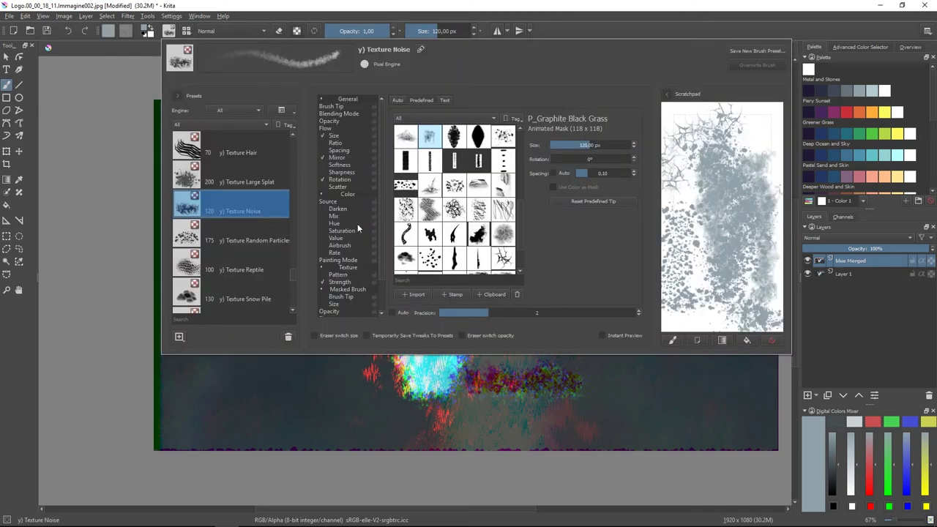
pyautogui.moveTo(729, 169)
pyautogui.mouseDown()
pyautogui.moveTo(753, 163)
pyautogui.moveTo(787, 117)
pyautogui.moveTo(692, 113)
pyautogui.mouseUp()
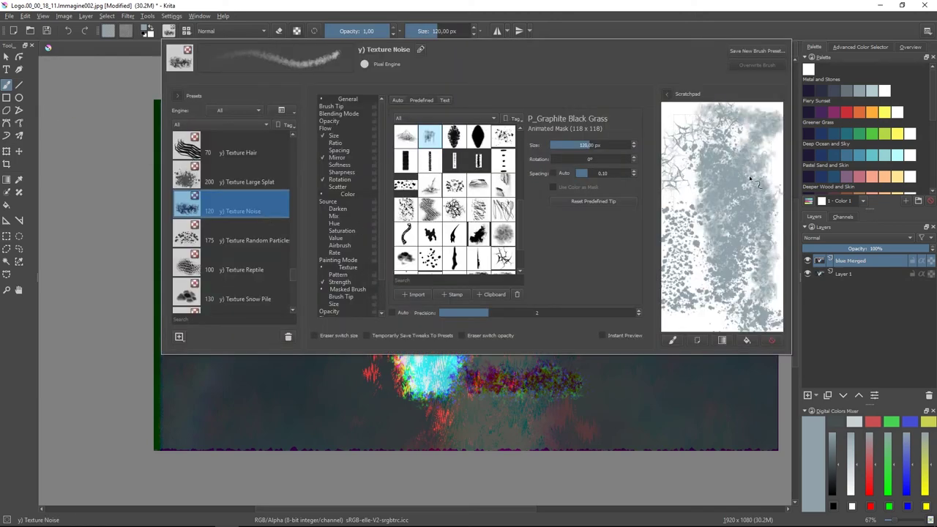
pyautogui.click(723, 390)
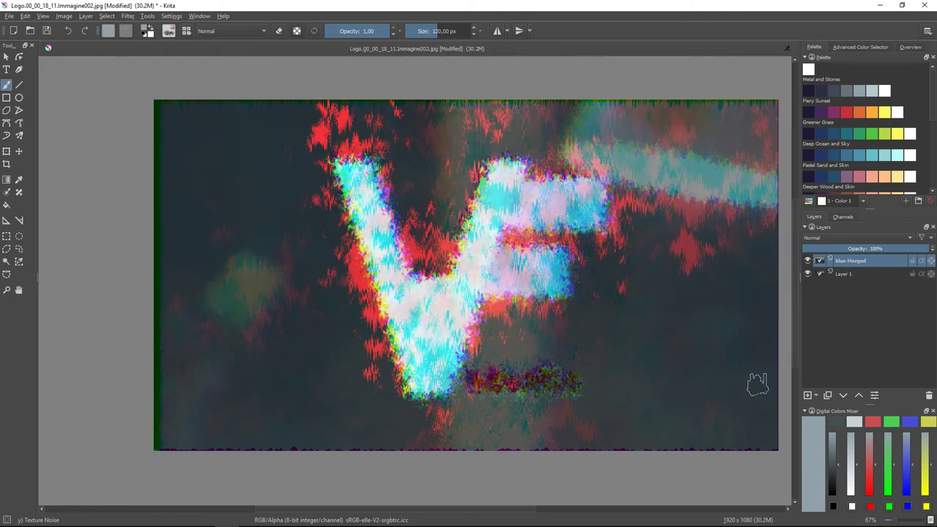
# Erase the smudge below the V to reveal the 'studio' text, then save
pyautogui.press('e')
pyautogui.scroll(2, 246, 246)
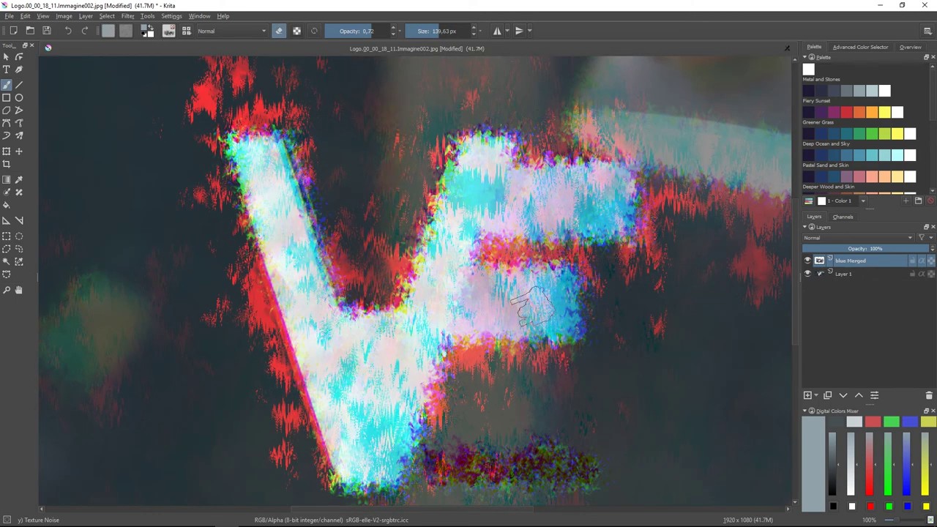
pyautogui.scroll(-2, 520, 331)
pyautogui.moveTo(479, 410); pyautogui.dragTo(586, 417)
pyautogui.hscroll(1, 393, 314)
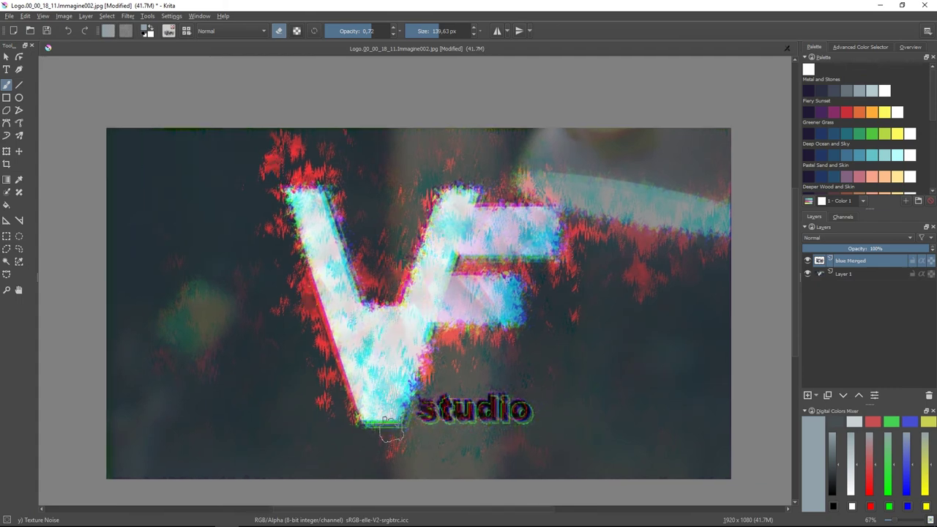
pyautogui.hotkey('ctrl', 's')
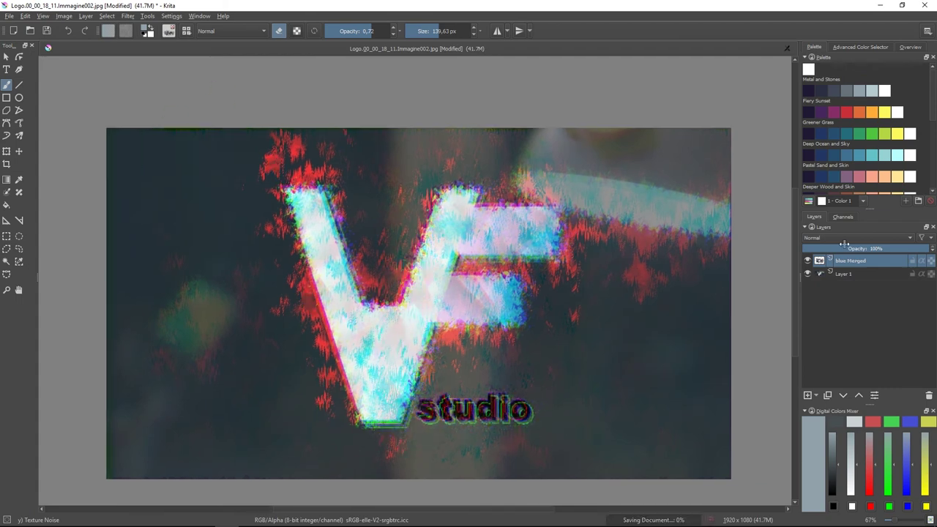
# Once color abberation.kra is saved, turn off the 'blue Merged' layer's visibility
pyautogui.click(808, 263)
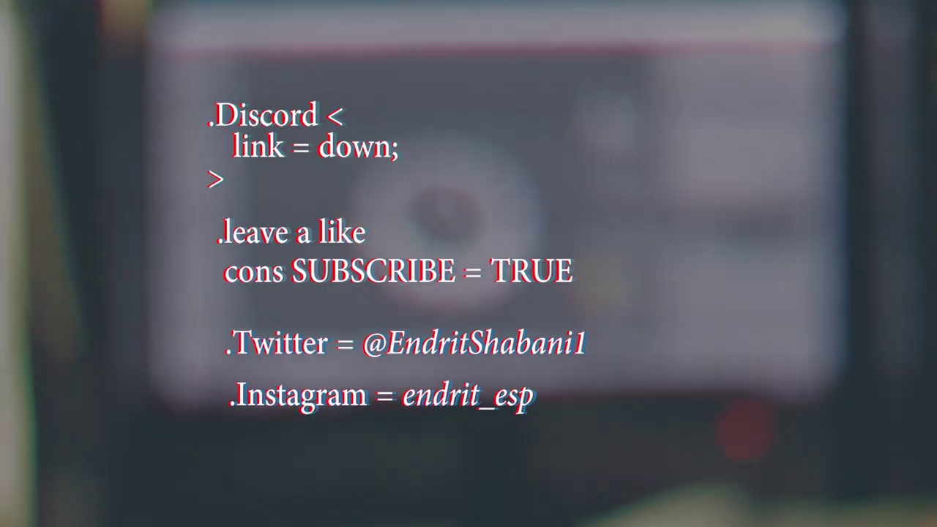